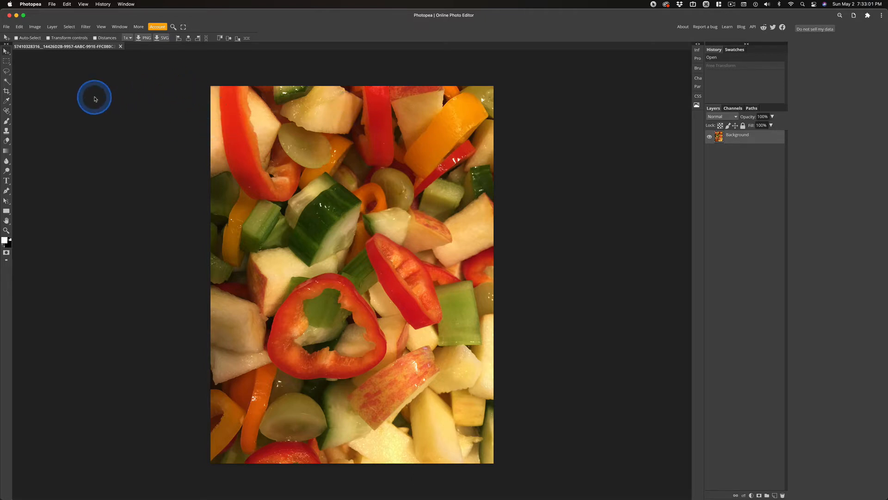
Crop the photo to a 1:1 fixed-ratio square framing the central vegetables with the Crop tool.
click(6, 91)
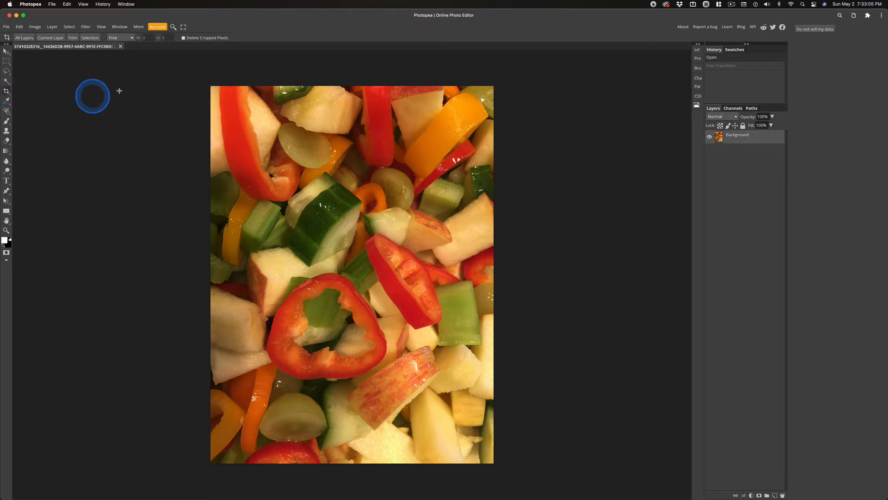
click(120, 39)
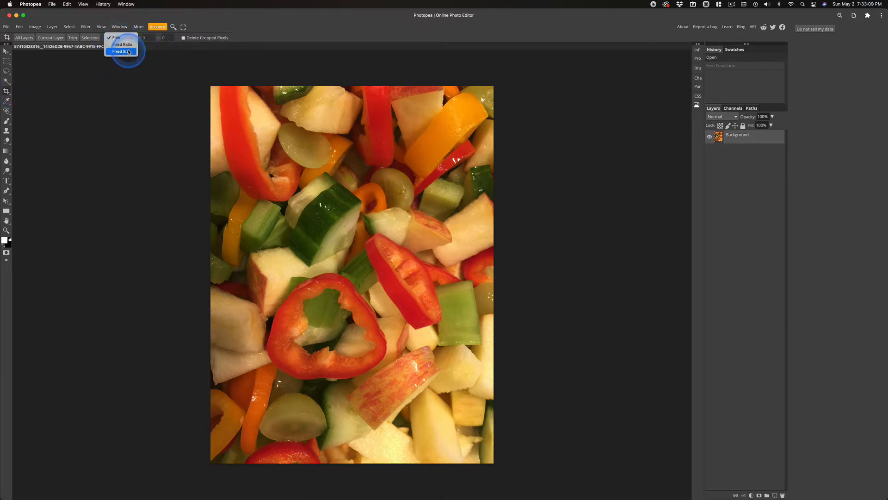
click(122, 45)
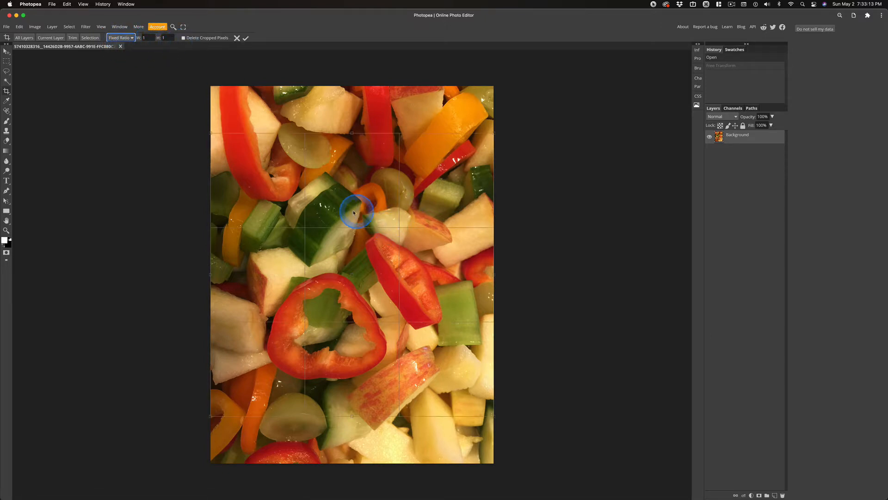
drag(355, 210, 353, 179)
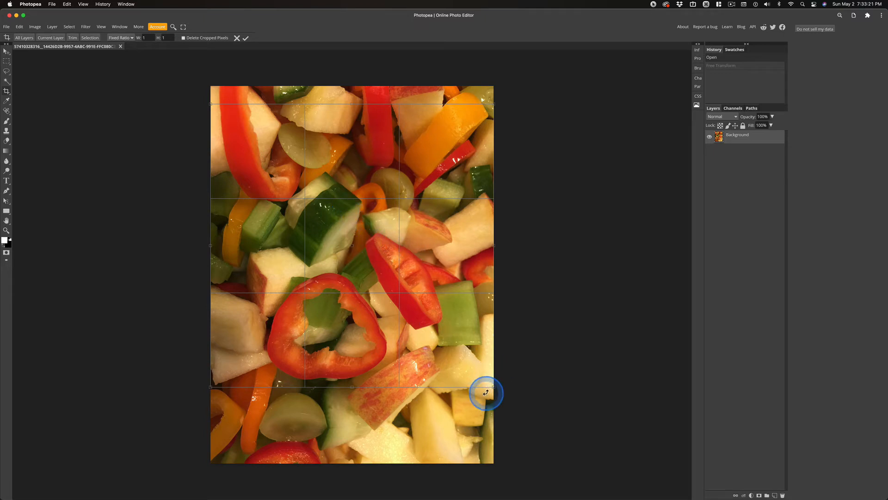
drag(495, 386, 467, 374)
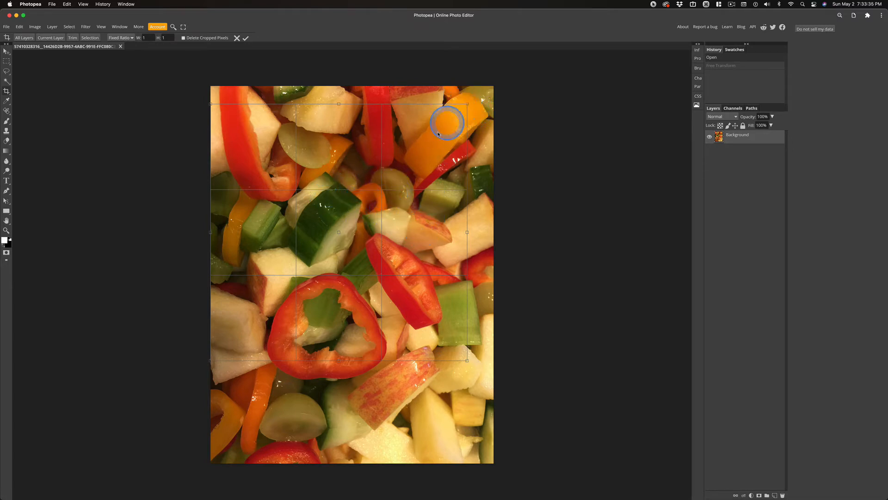
drag(430, 158, 431, 159)
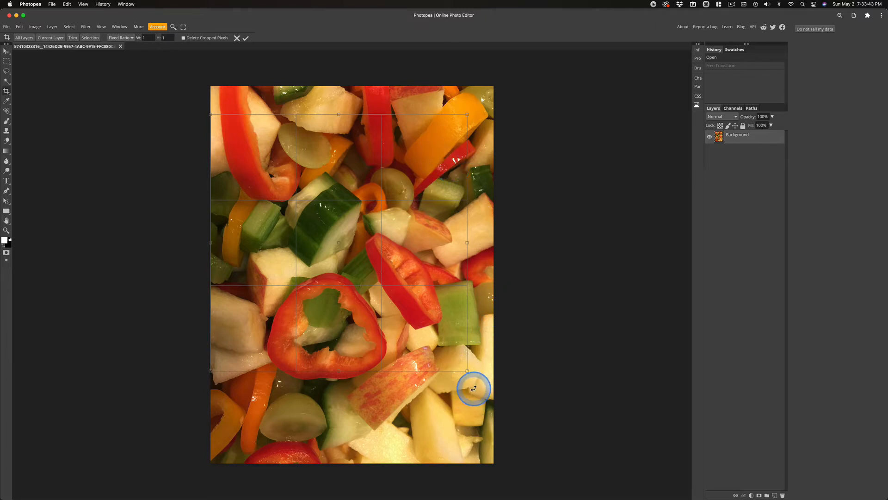
double_click(436, 221)
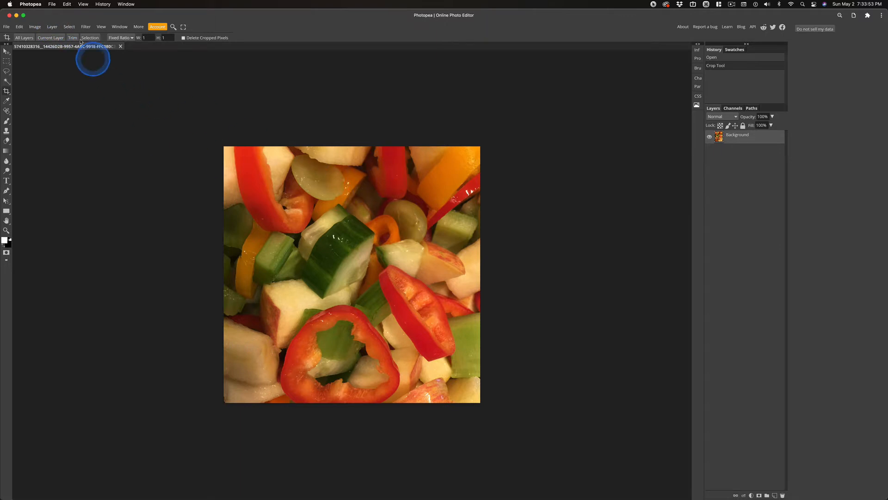
Rotate the image 90° clockwise and undo the rotation.
click(34, 27)
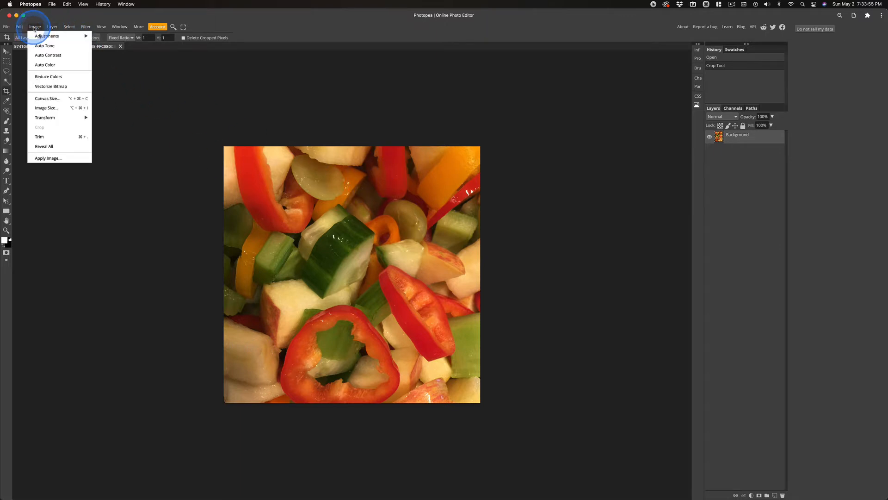
mouse_move(40, 118)
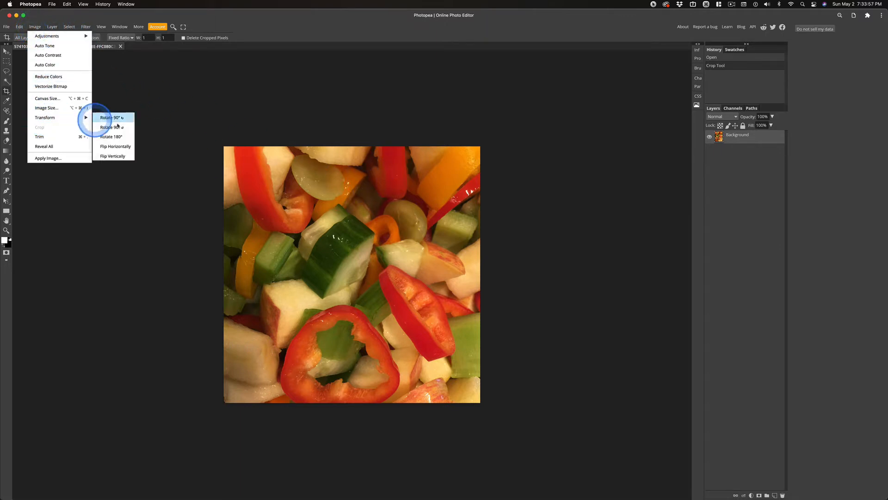
click(120, 118)
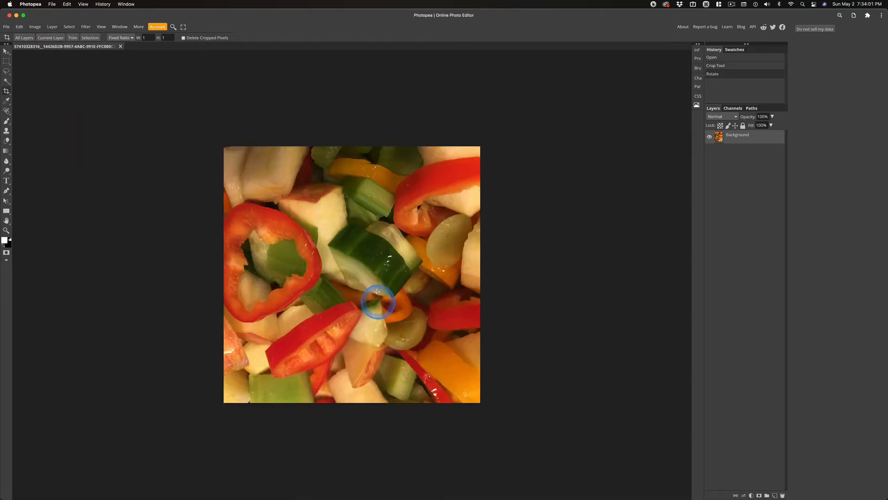
key(super+z)
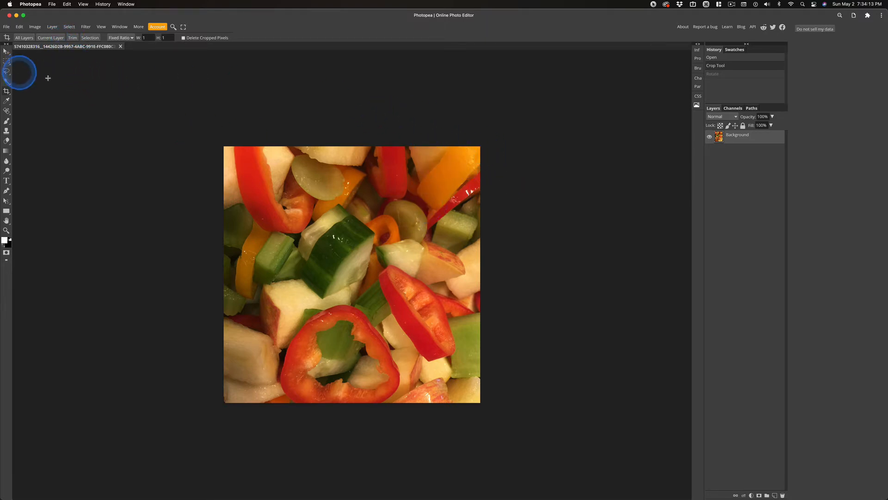
click(6, 52)
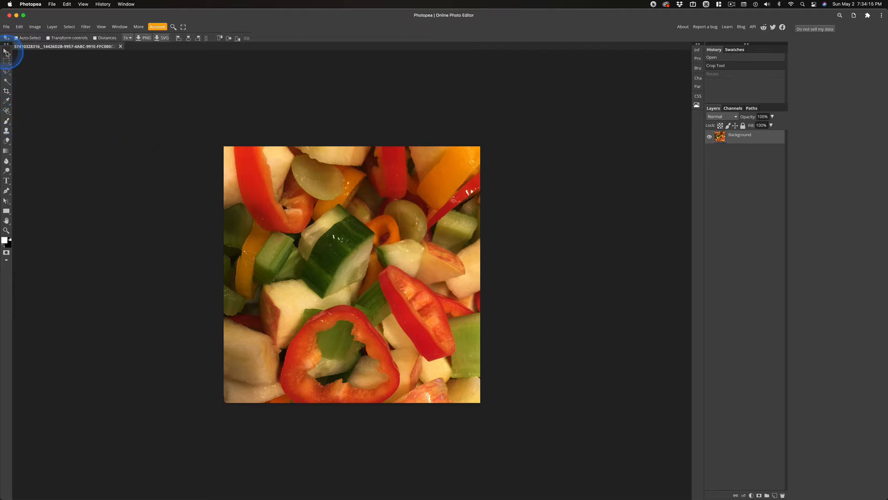
click(48, 38)
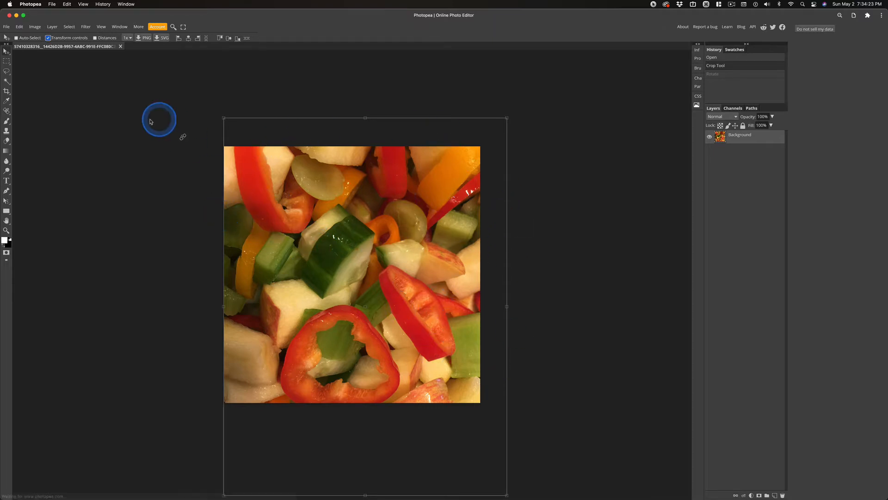
click(48, 38)
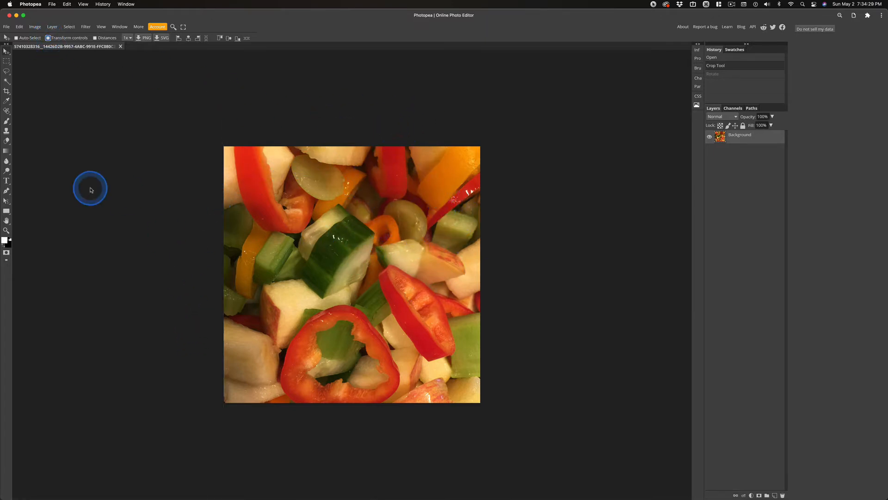
Rotate the image 90° counter-clockwise and undo the rotation.
click(34, 27)
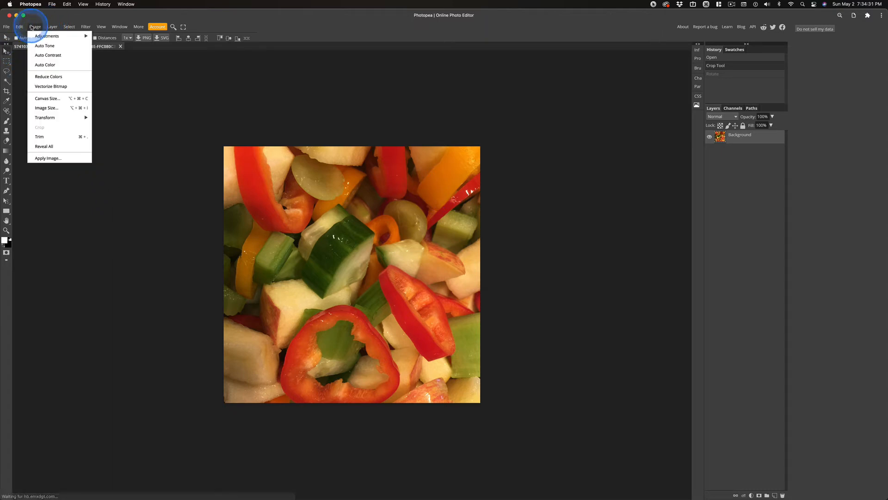
mouse_move(47, 116)
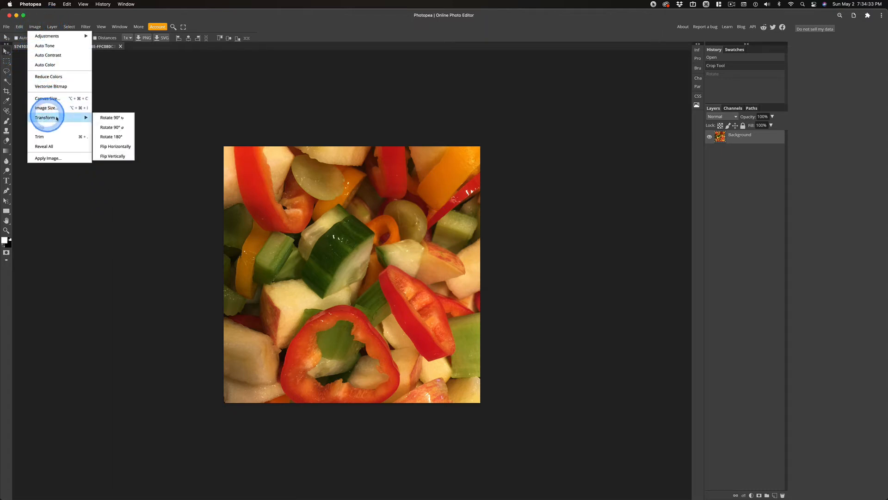
click(111, 128)
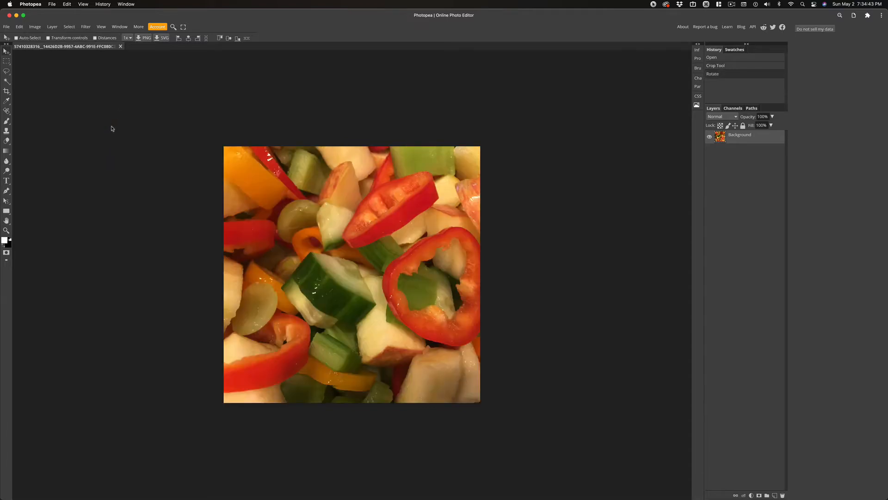
key(super+z)
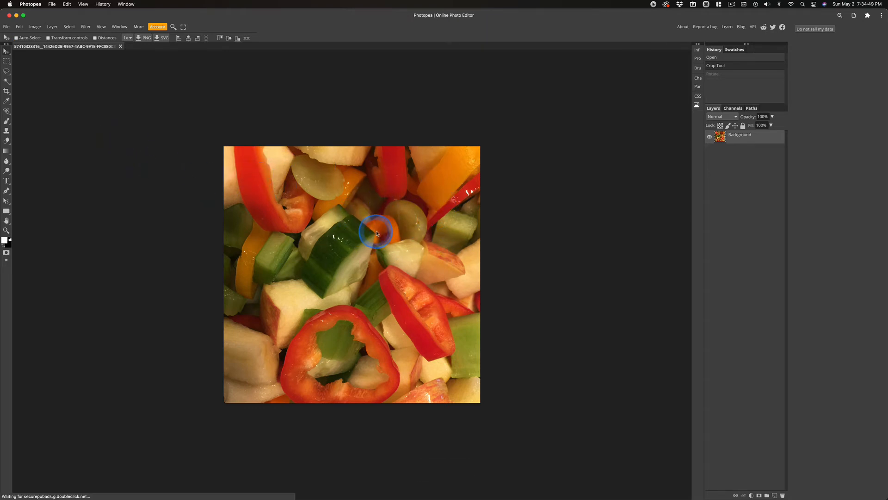
click(36, 27)
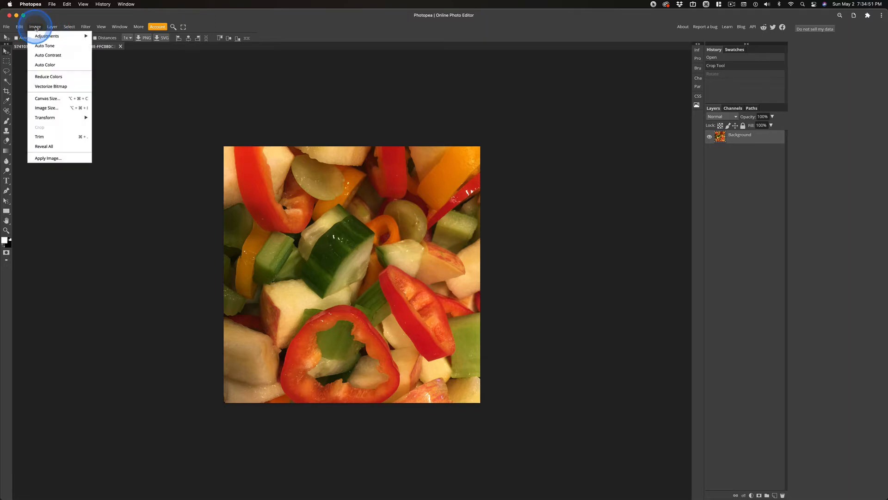
click(46, 48)
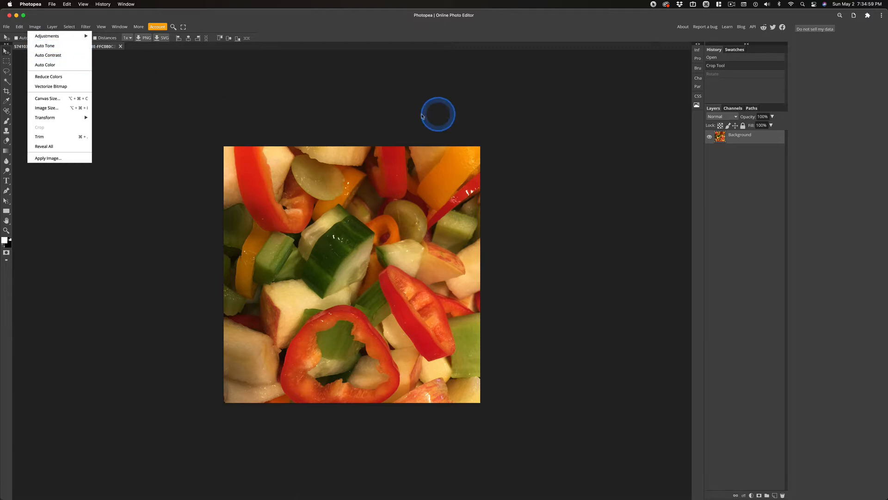
click(569, 137)
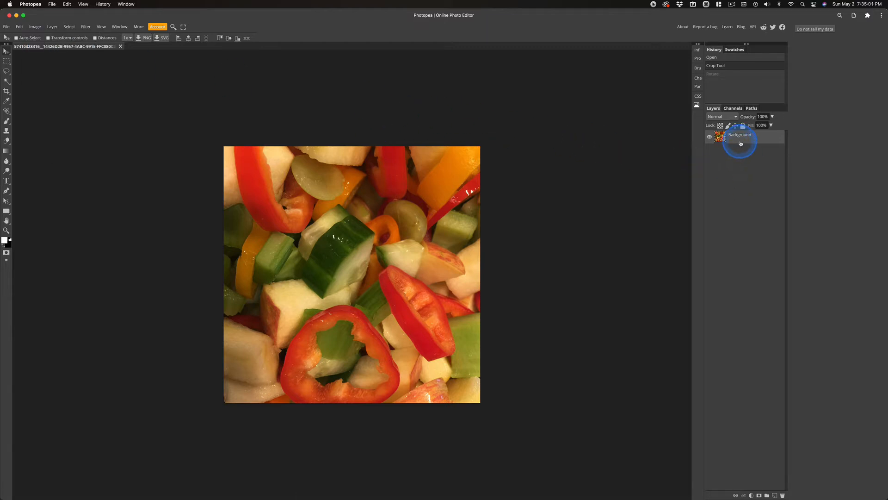
Duplicate the background layer and apply Auto Tone to the duplicate.
key(super)
key(super+j)
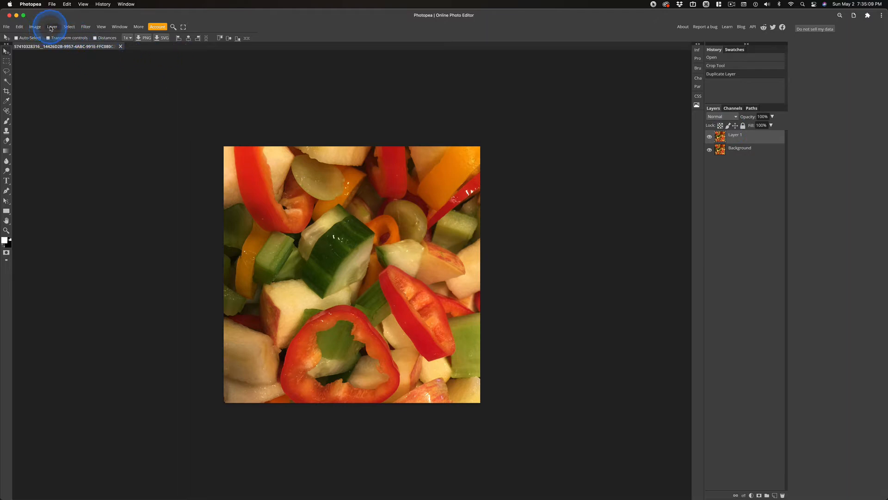
click(35, 27)
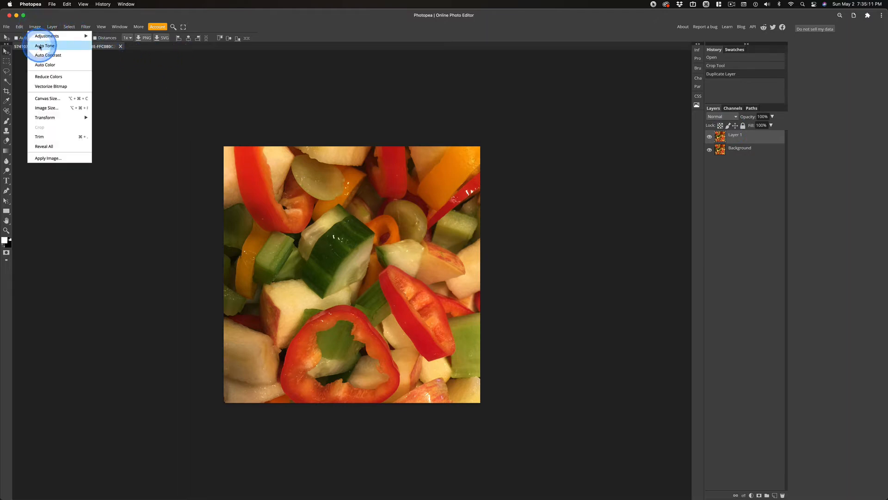
click(41, 46)
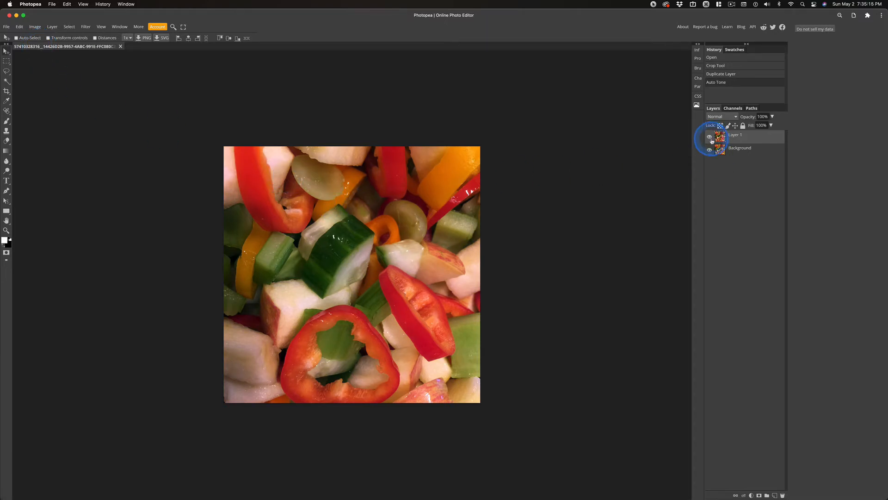
click(709, 137)
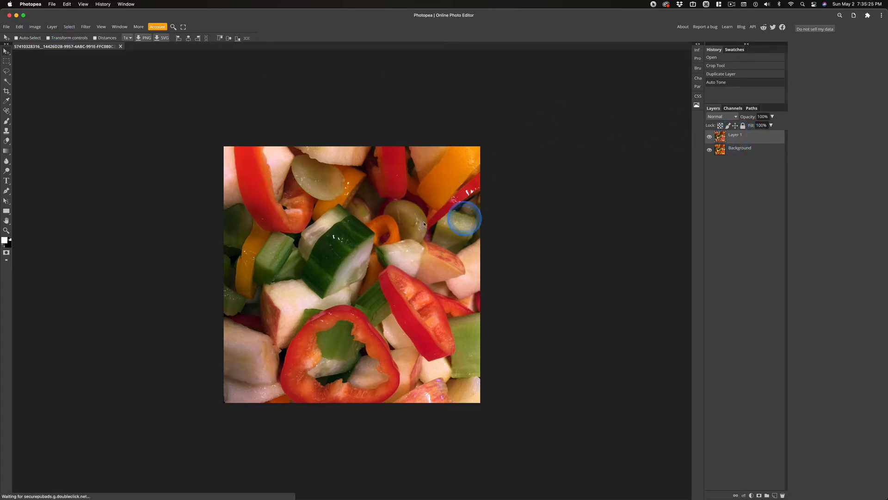
click(35, 26)
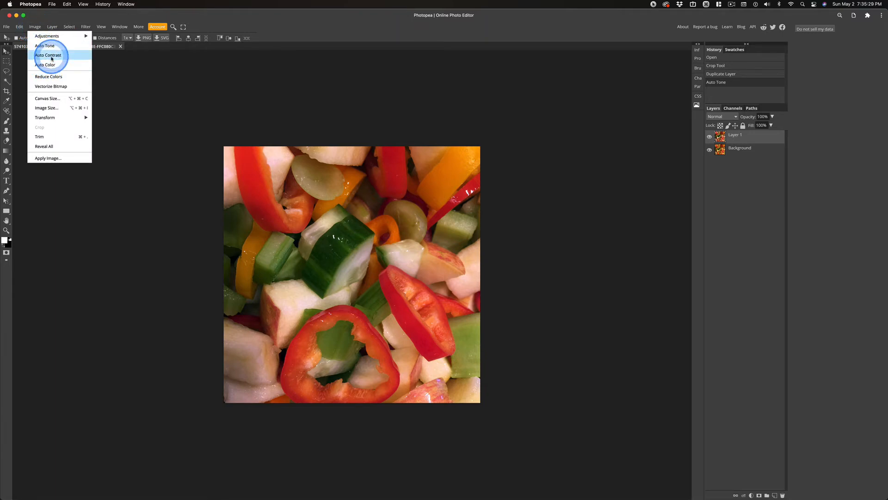
click(263, 98)
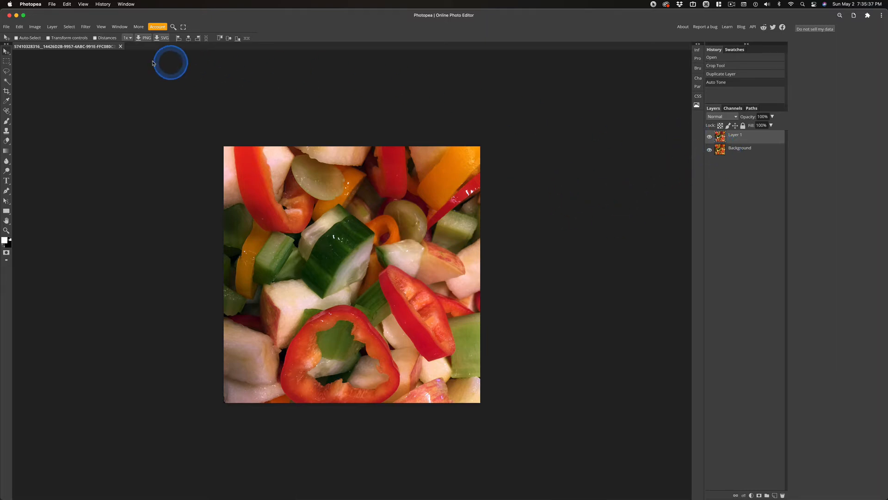
Add a Levels adjustment layer and set its midtone value to 1.09.
click(52, 26)
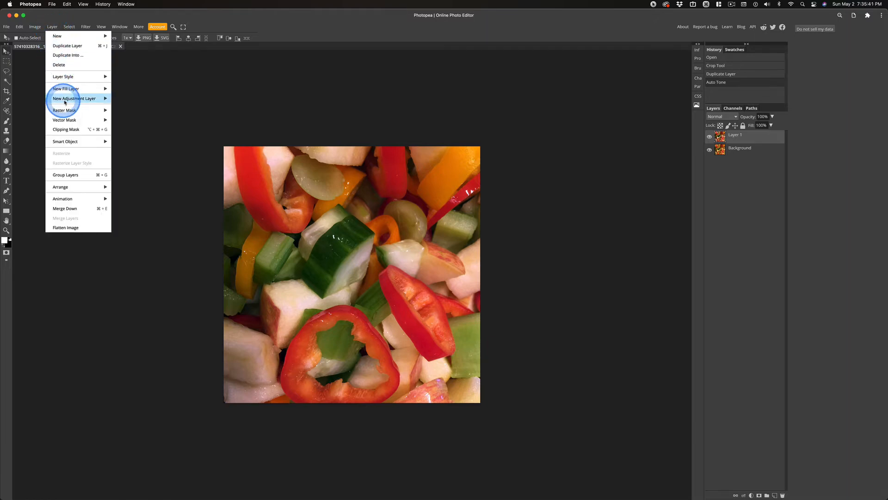
mouse_move(76, 98)
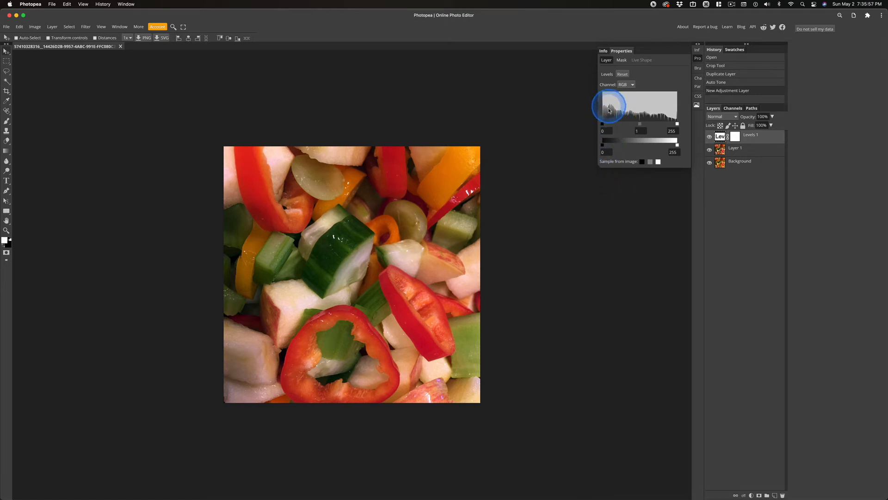
click(32, 27)
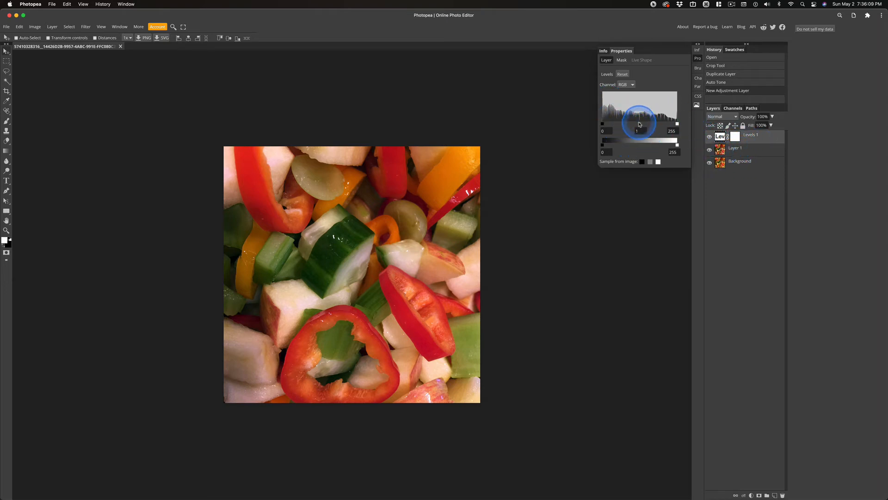
drag(641, 125, 641, 126)
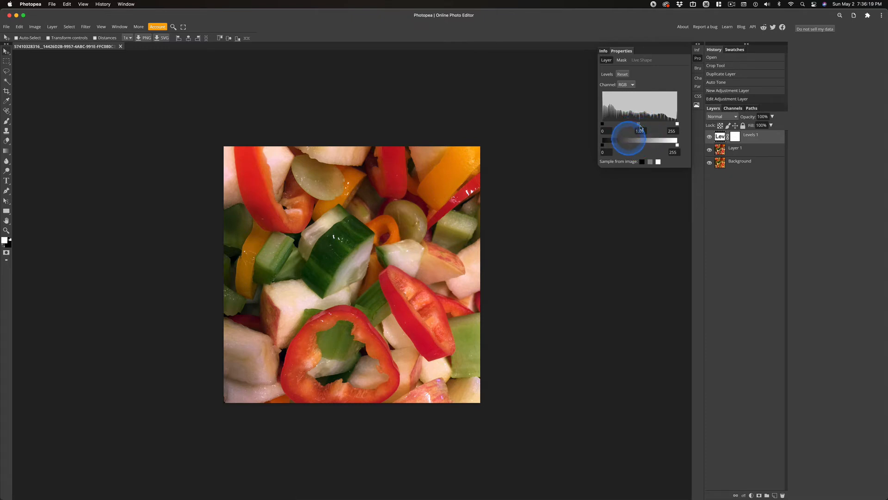
Compare the image with the Levels layer hidden and shown, and delete the Levels adjustment layer.
click(710, 137)
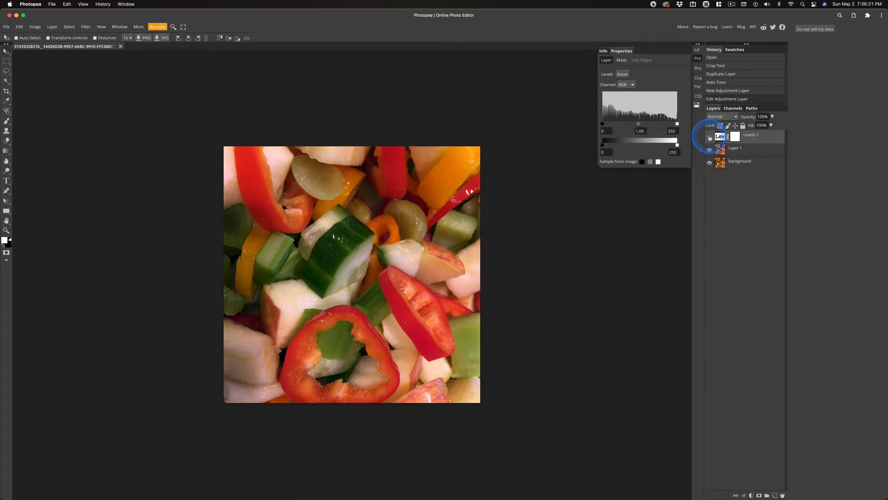
click(710, 137)
click(710, 137)
click(721, 137)
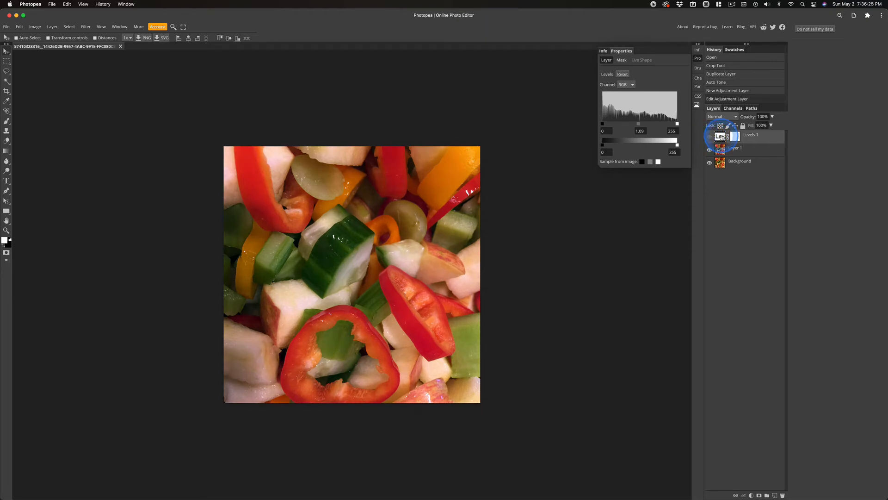
key(Delete)
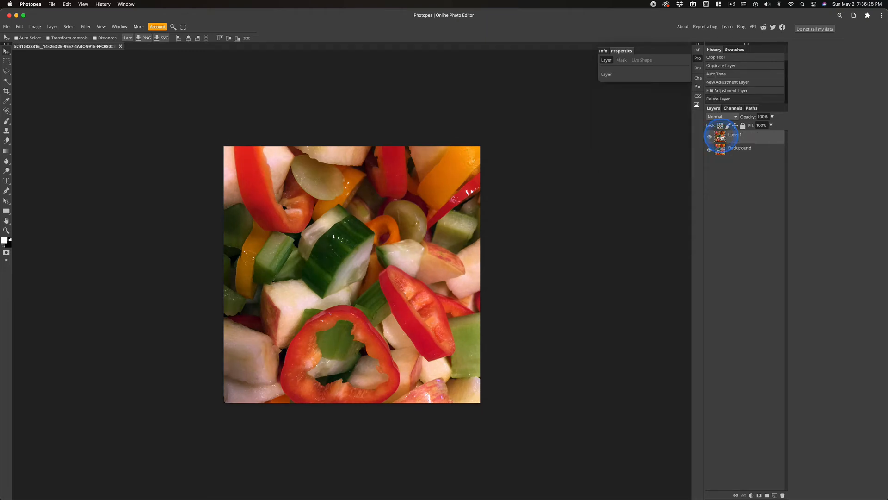
click(53, 27)
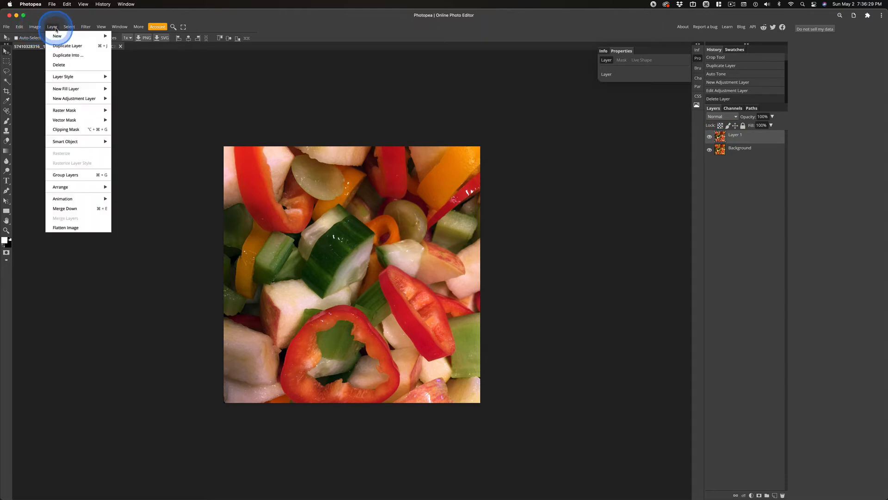
Add a Curves adjustment layer and add shadow and midtone points, raising the midtones into a brightening curve.
mouse_move(67, 98)
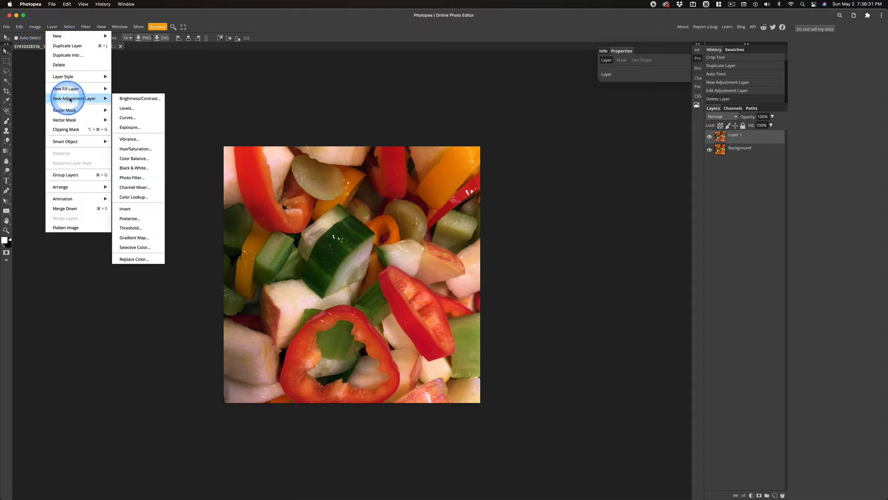
click(127, 118)
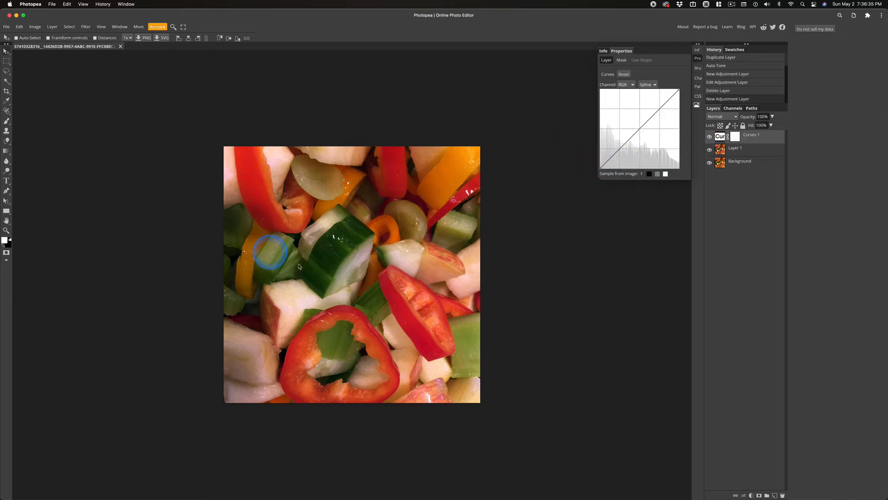
click(612, 158)
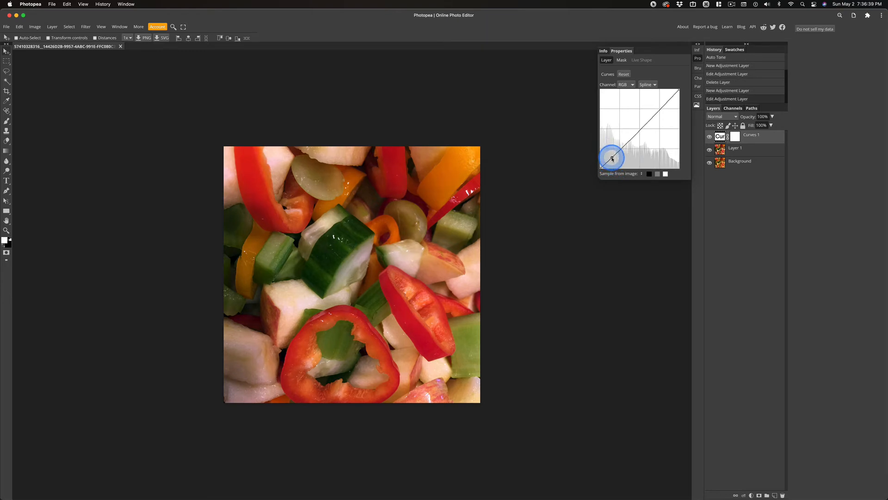
click(639, 130)
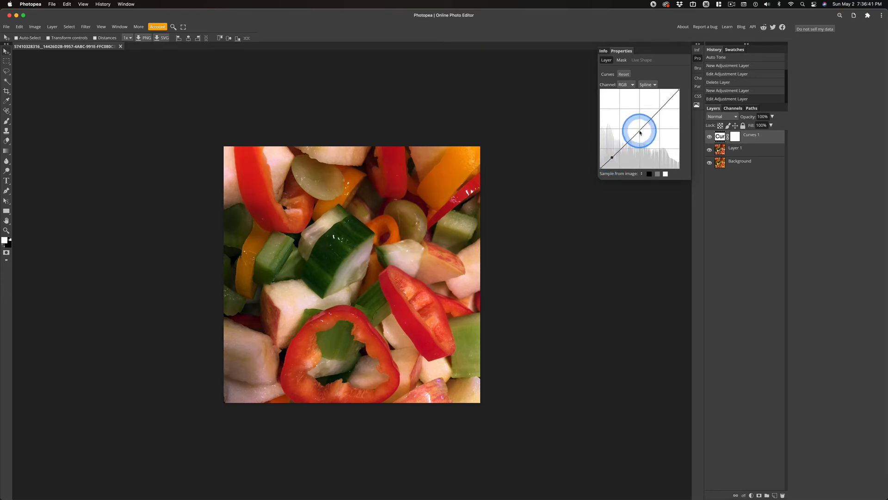
drag(639, 130, 635, 121)
drag(670, 96, 673, 94)
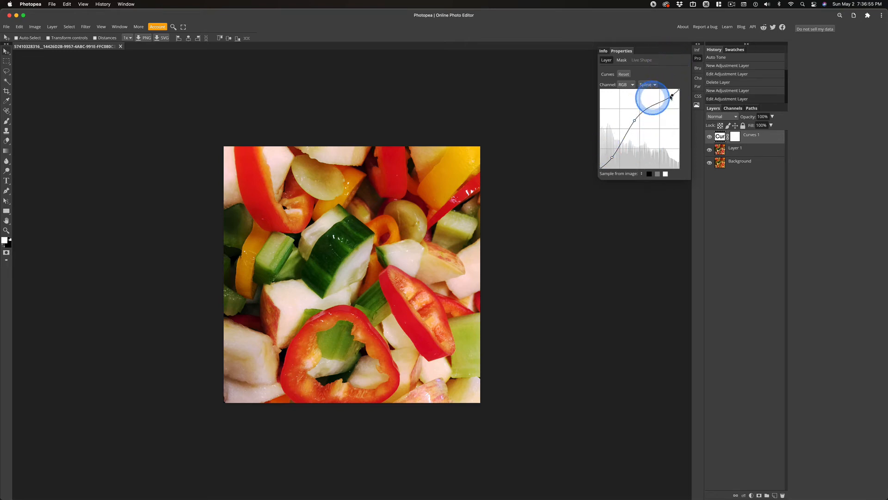
Toggle the Curves layer's visibility to compare, and nudge its midtone point slightly.
click(710, 137)
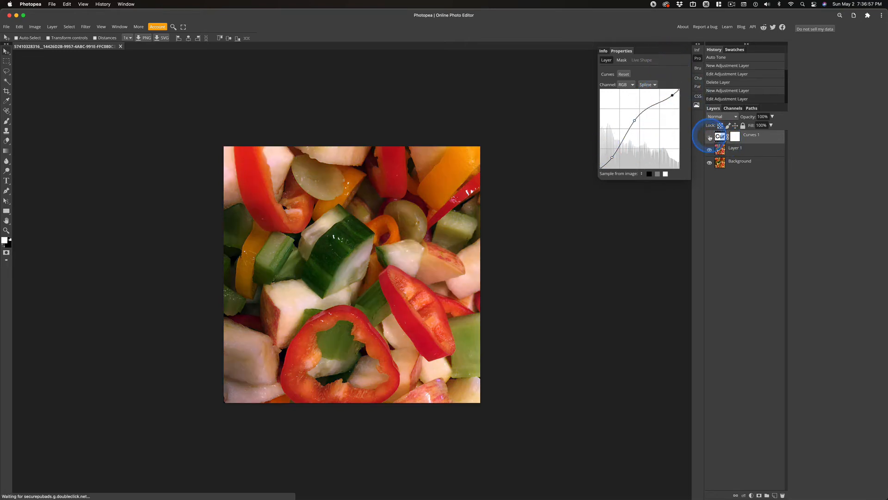
click(710, 137)
click(709, 137)
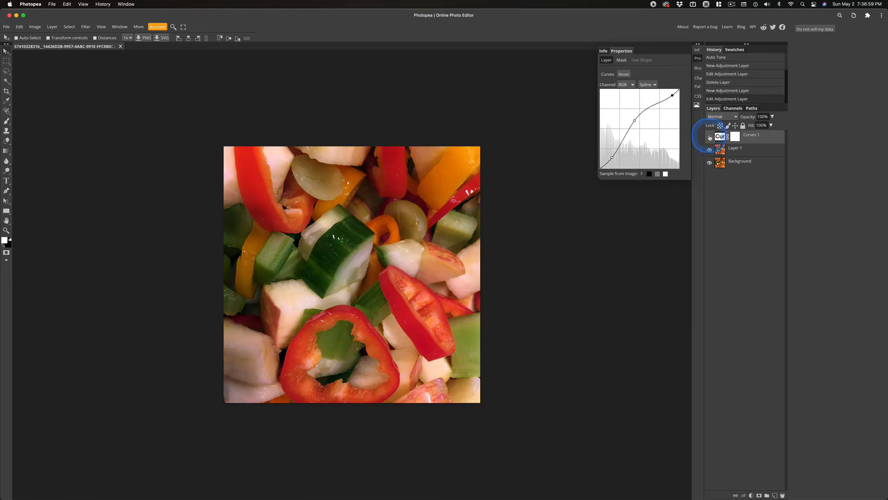
click(710, 137)
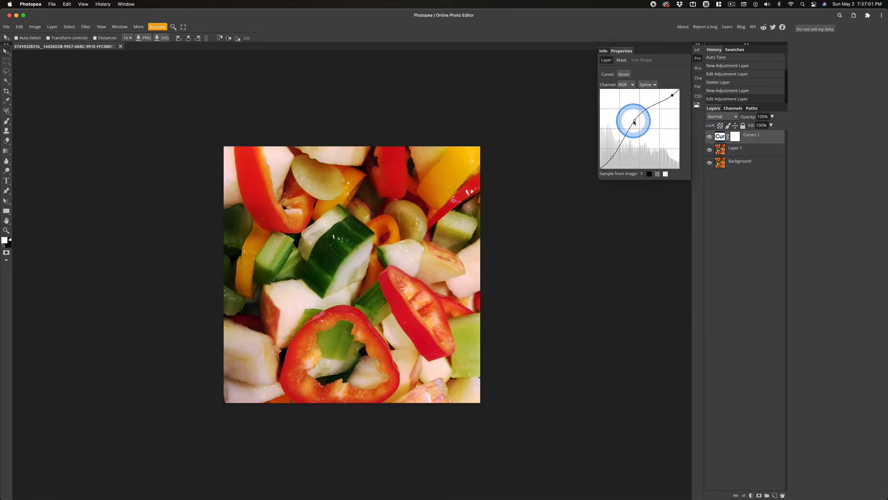
drag(635, 121, 637, 123)
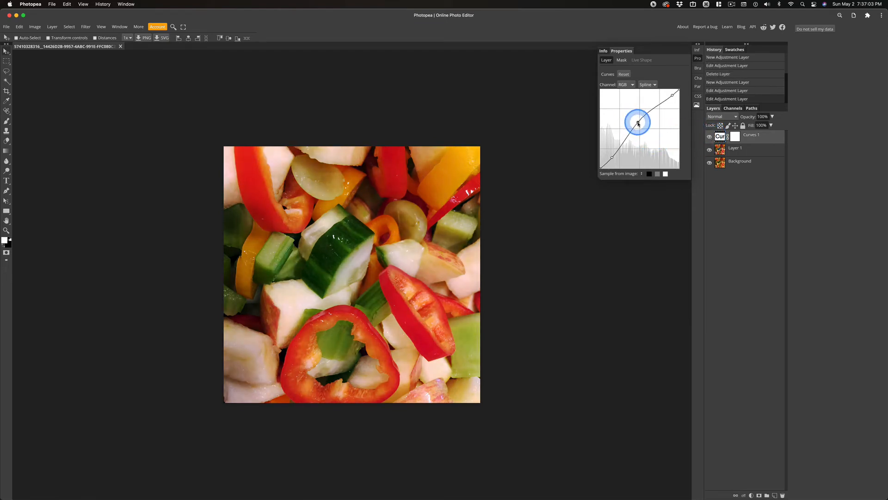
Compare the image with the Curves layer hidden and shown.
click(709, 136)
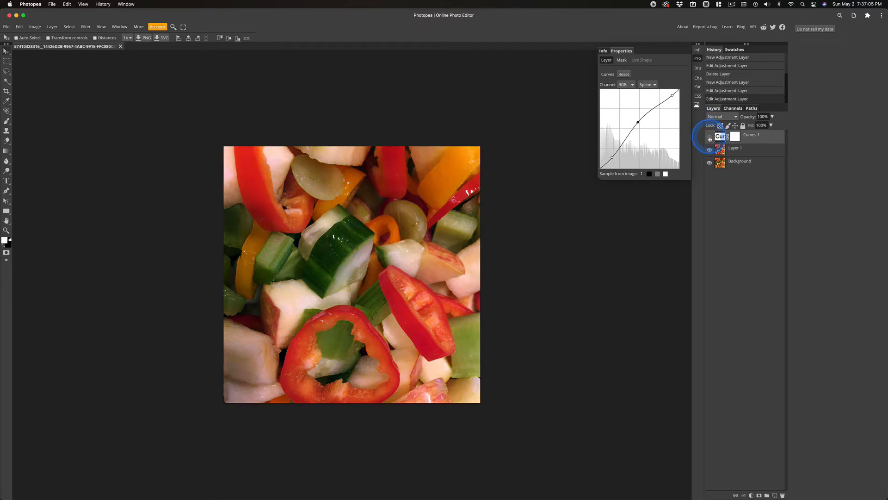
click(710, 137)
click(710, 137)
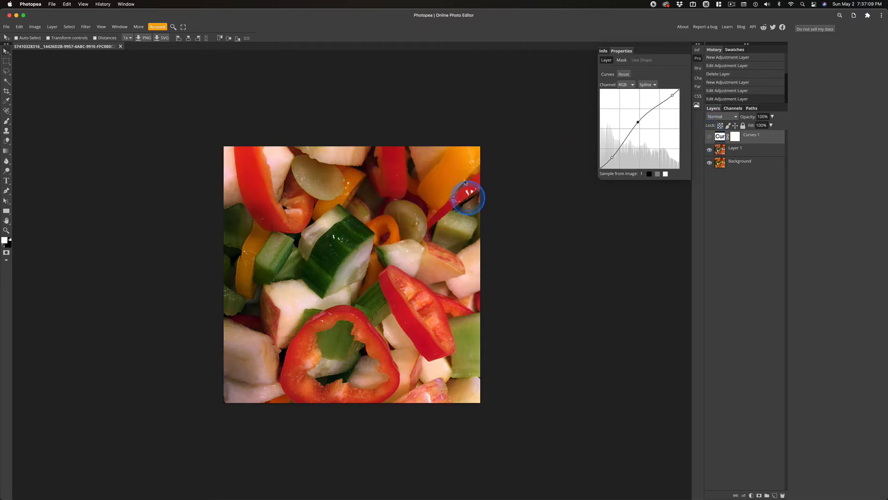
click(711, 137)
click(710, 138)
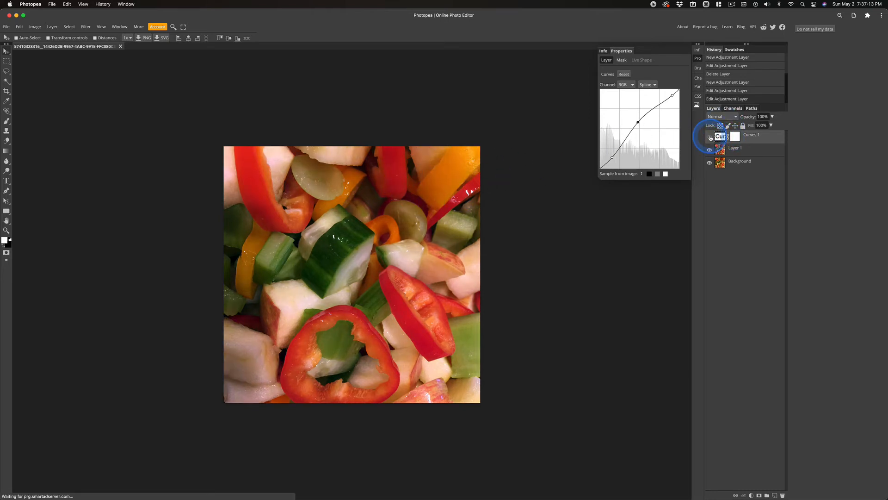
click(710, 137)
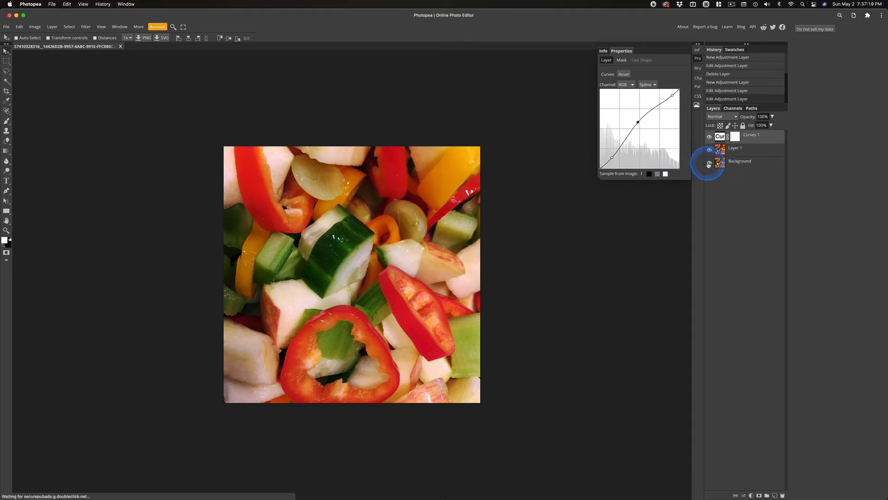
Compare the Background layer shown alone against all layers visible.
alt+click(710, 164)
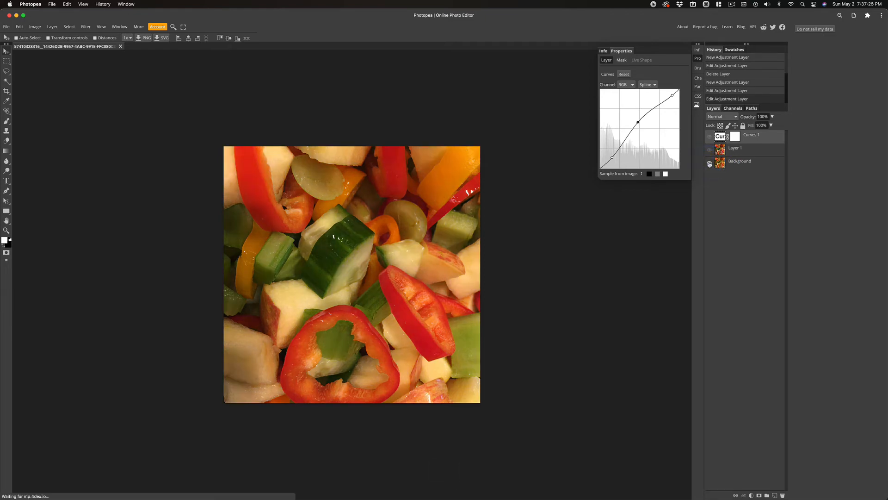
alt+click(710, 163)
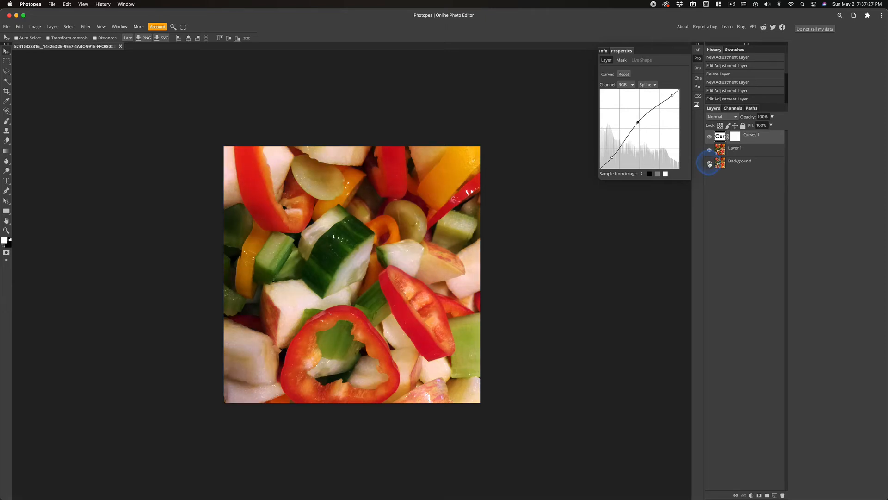
alt+click(710, 164)
alt+click(710, 163)
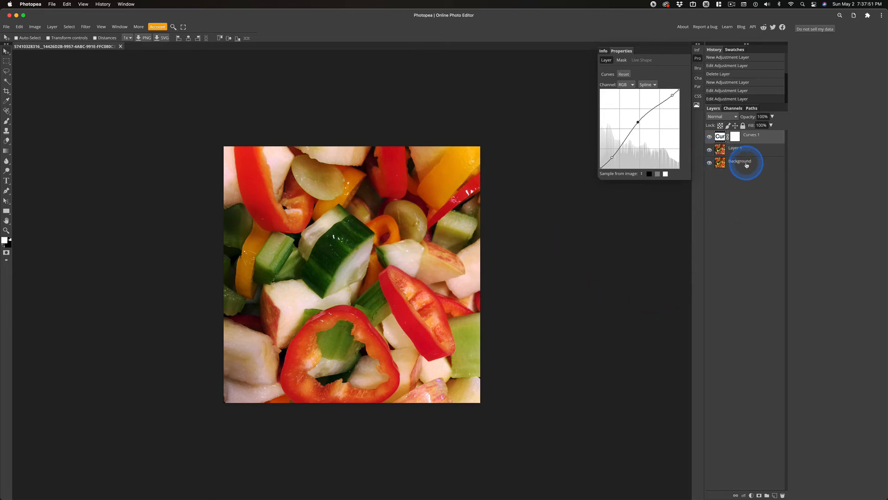
alt+click(710, 164)
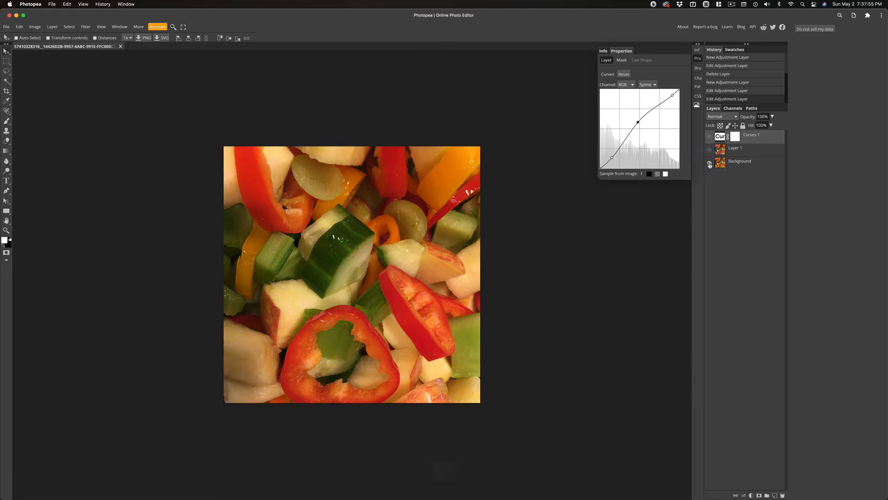
alt+click(710, 164)
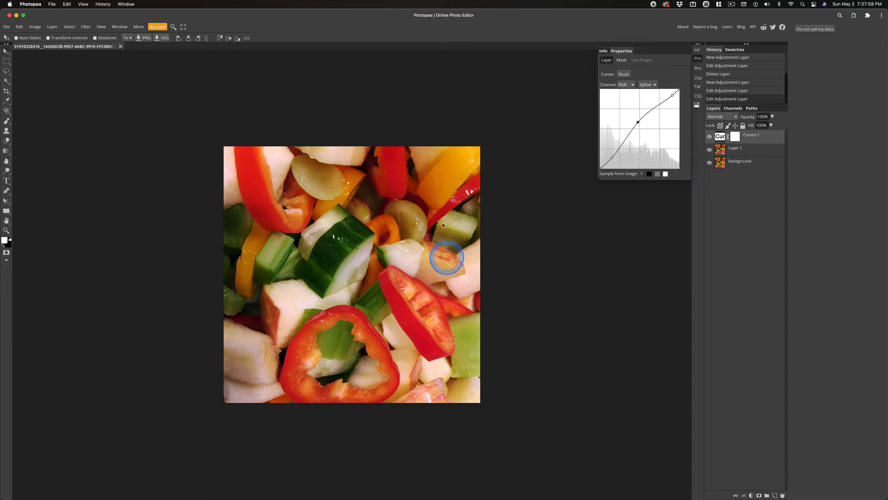
Add a Hue/Saturation adjustment layer, set its saturation to -12, and compare it hidden and shown.
click(52, 27)
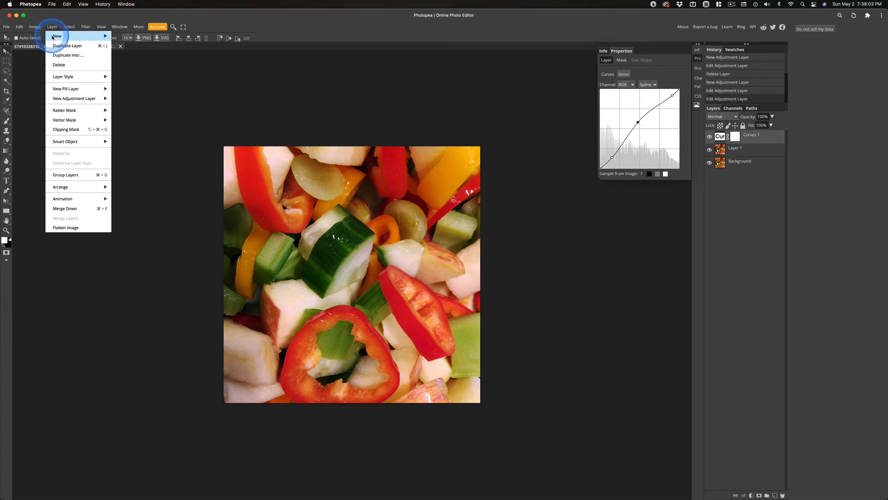
mouse_move(69, 99)
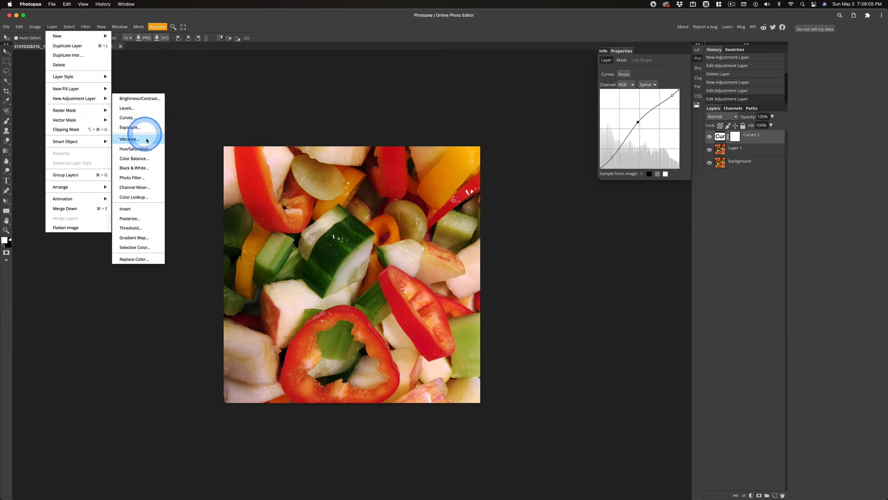
click(137, 148)
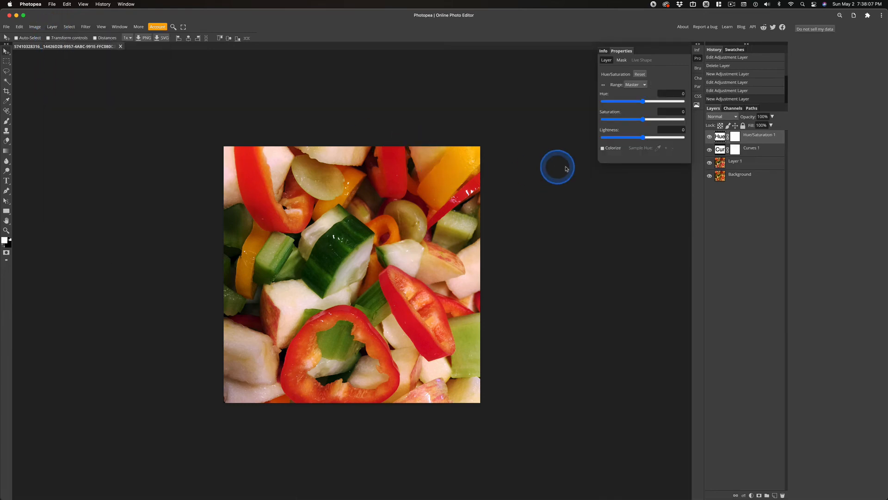
drag(643, 121, 633, 124)
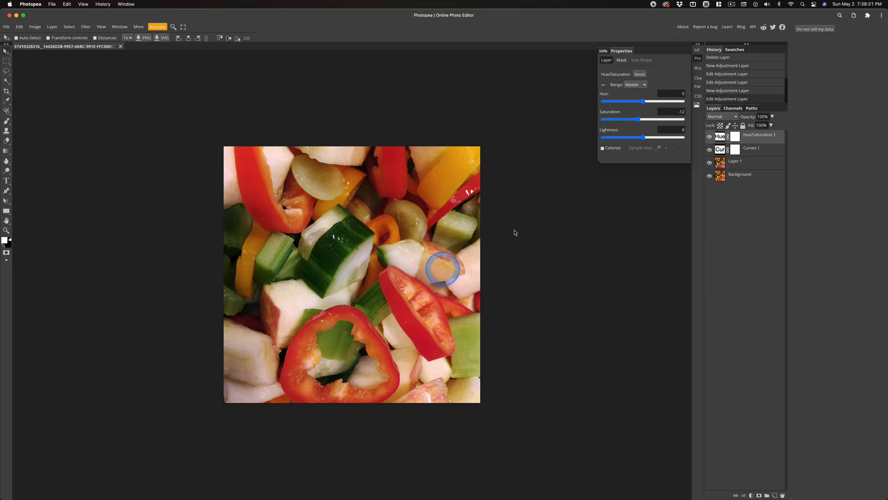
click(710, 137)
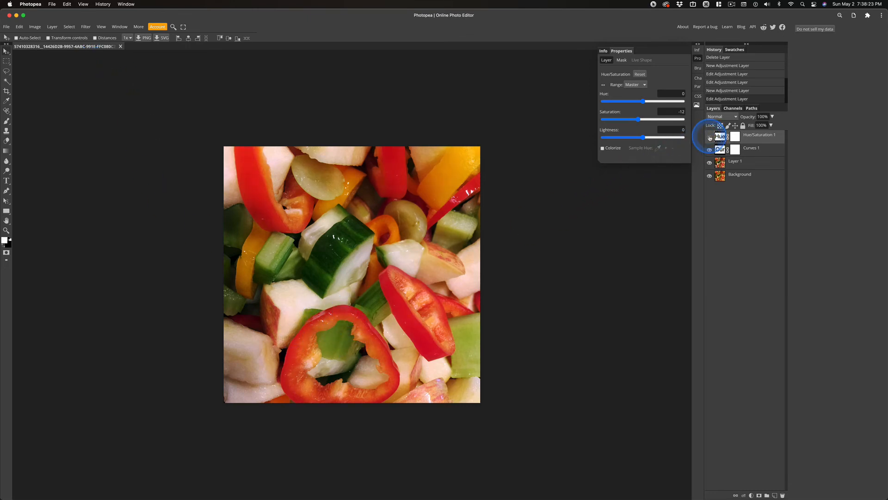
click(710, 137)
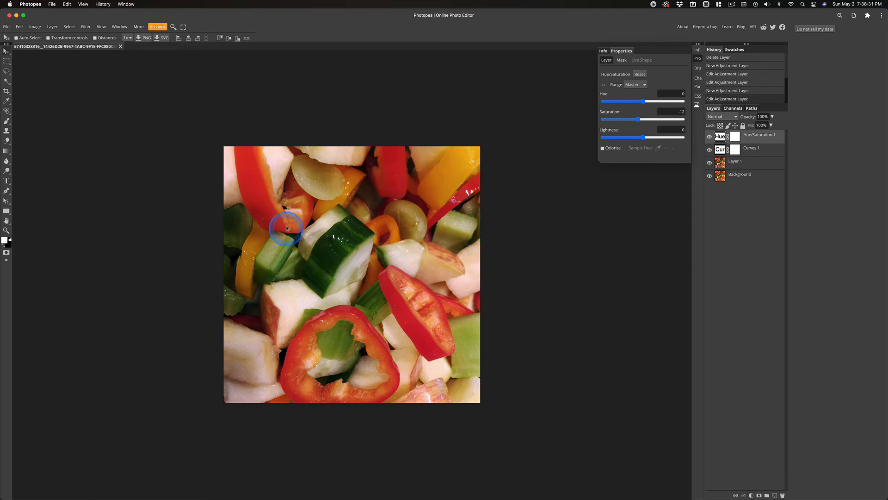
Try raising the saturation to 100 and undo it.
drag(639, 119, 708, 119)
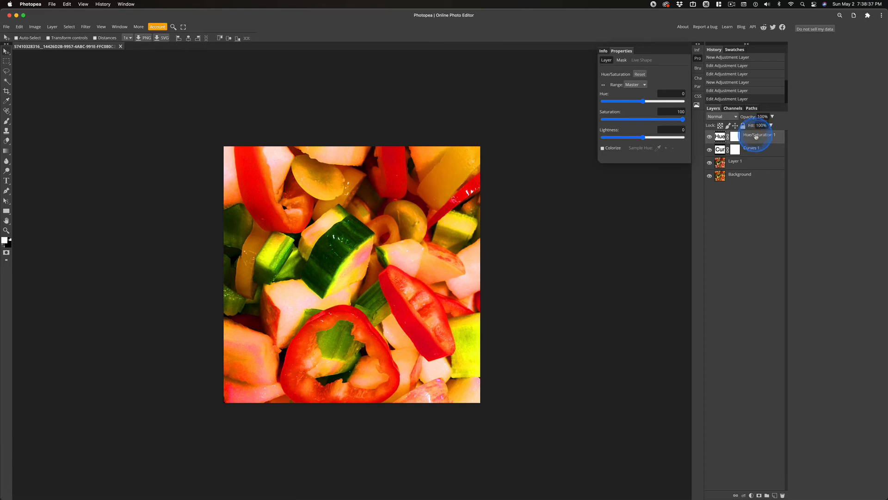
key(super+z)
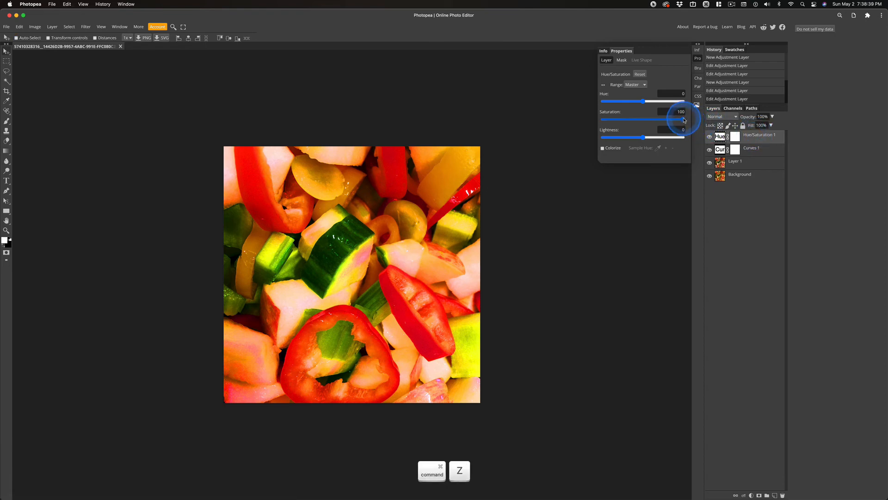
Set the Hue/Saturation layer's saturation to -4 and compare with the Background layer shown alone.
drag(682, 119, 645, 119)
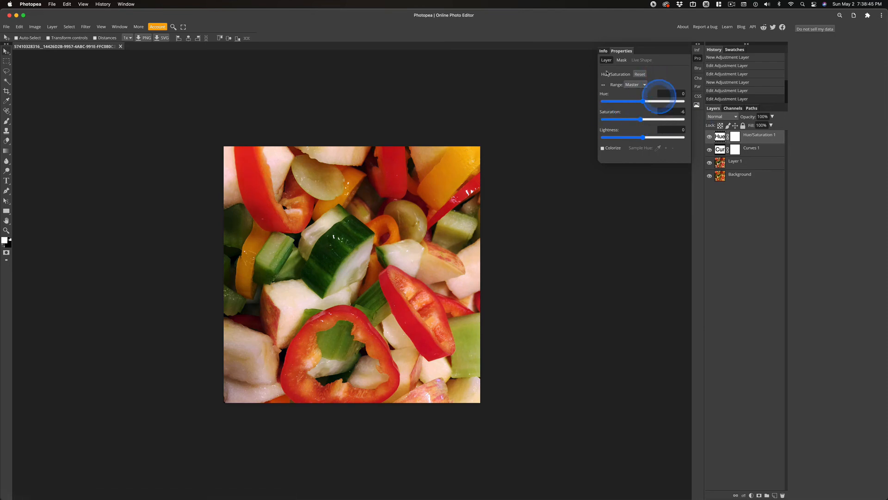
alt+click(710, 177)
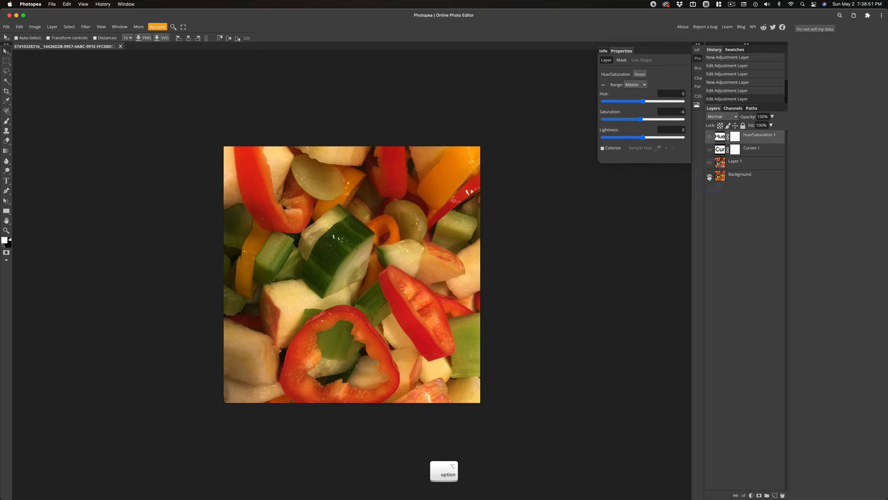
alt+click(709, 176)
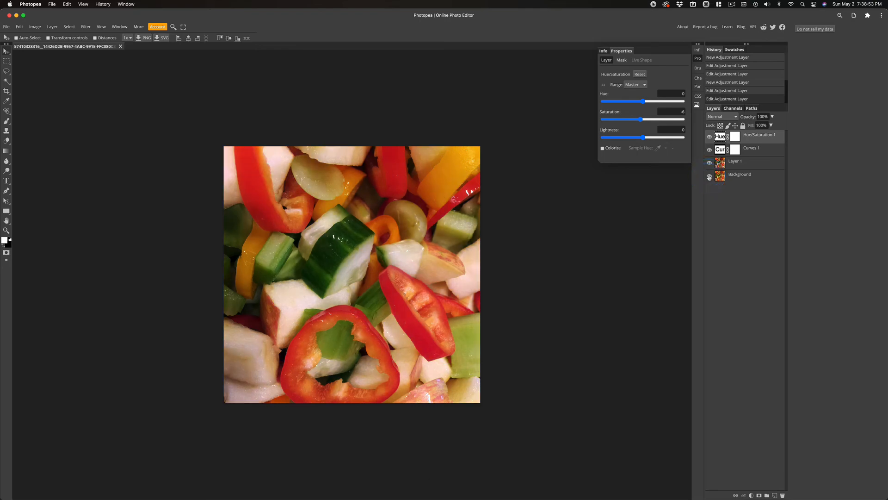
Export the image as a JPG resized to 1500 px wide.
click(20, 27)
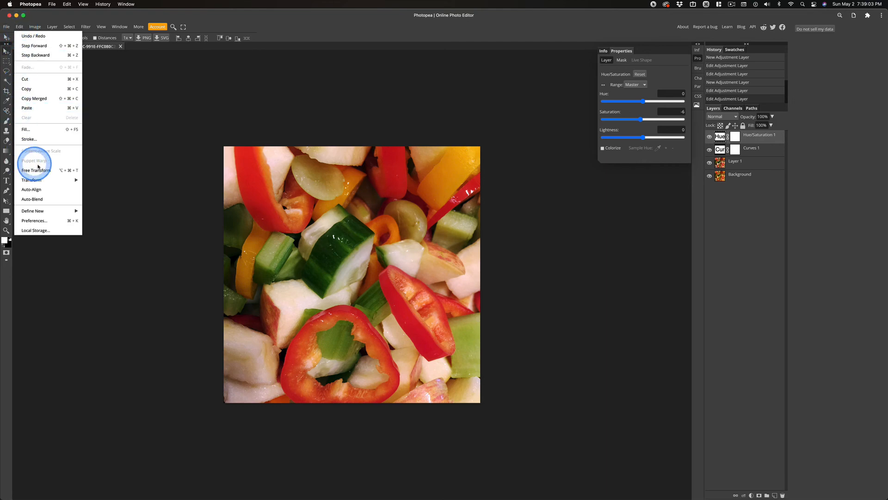
click(6, 26)
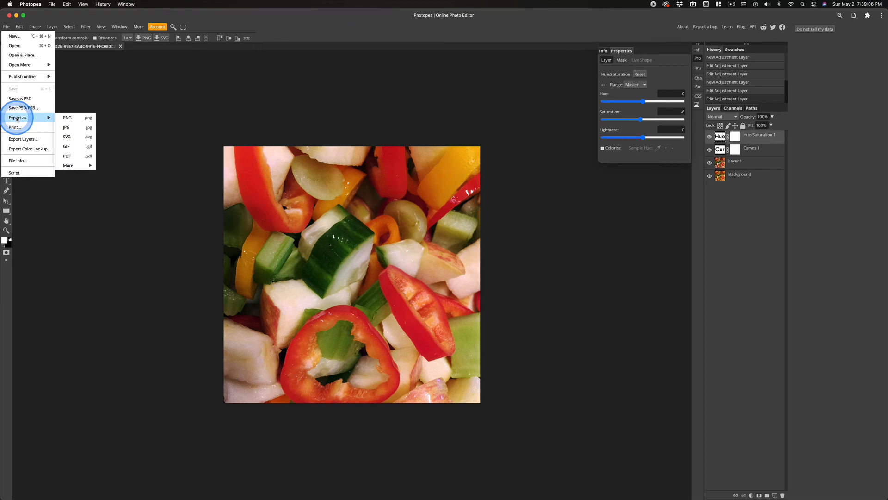
click(74, 127)
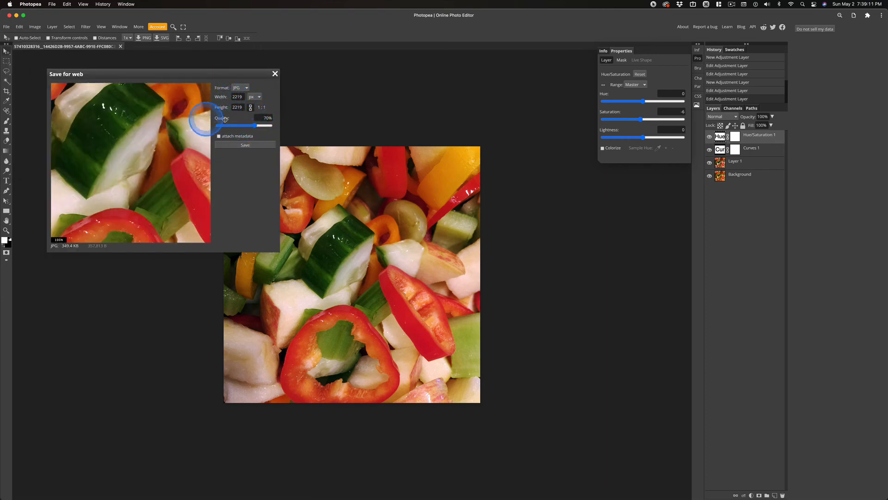
double_click(244, 96)
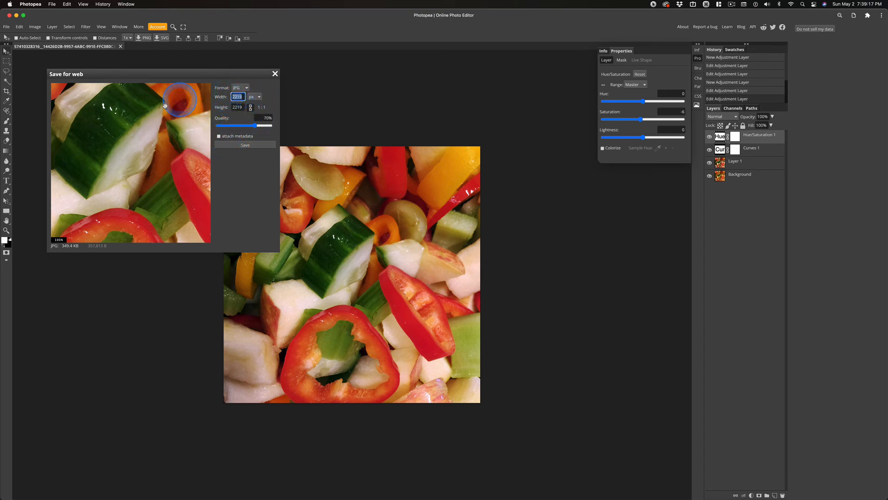
text(1500)
key(Tab)
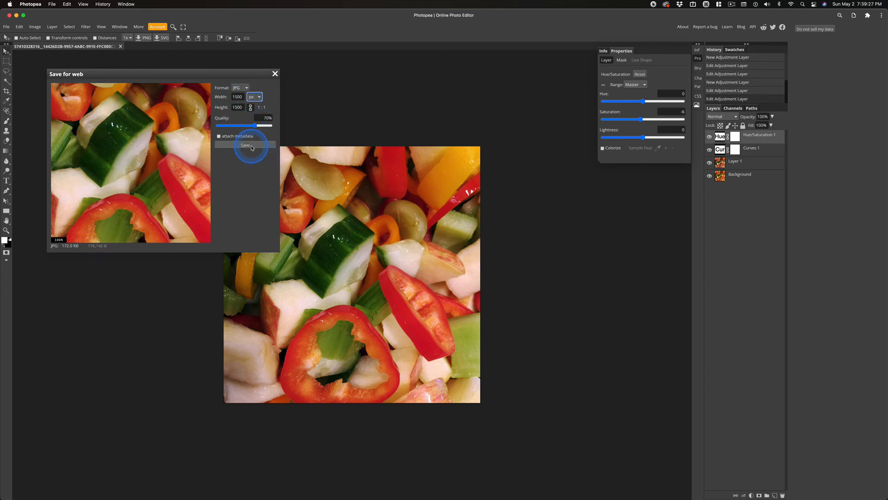
click(251, 146)
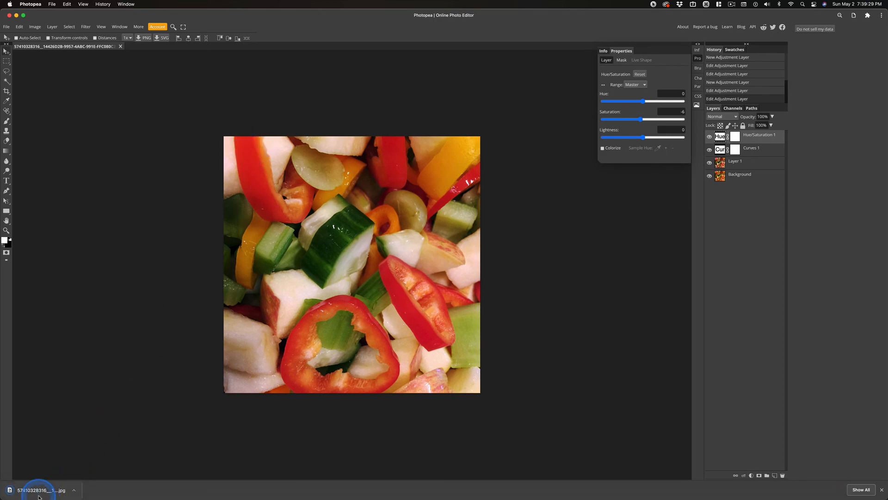